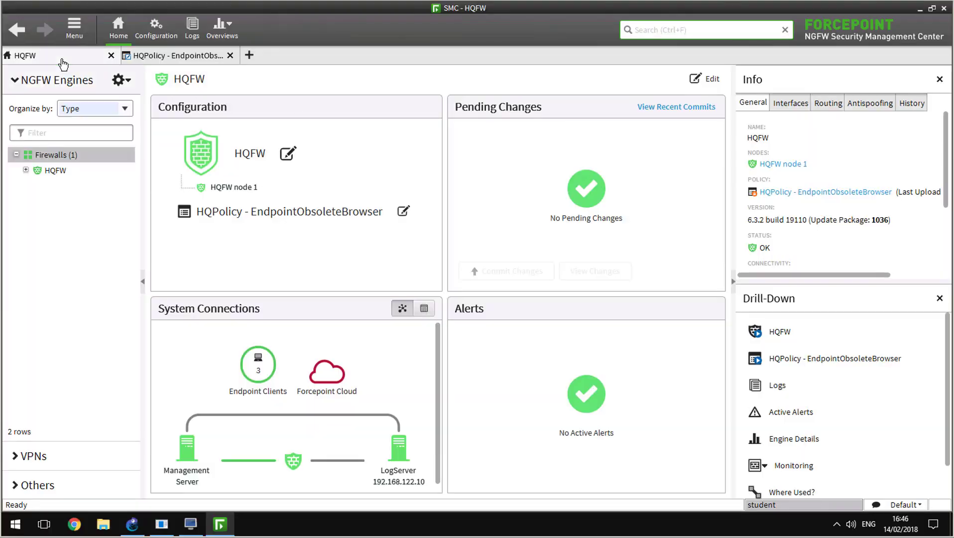
# In the HQPolicy tab, insert a new rule before rule 5.1
pyautogui.click(151, 58)
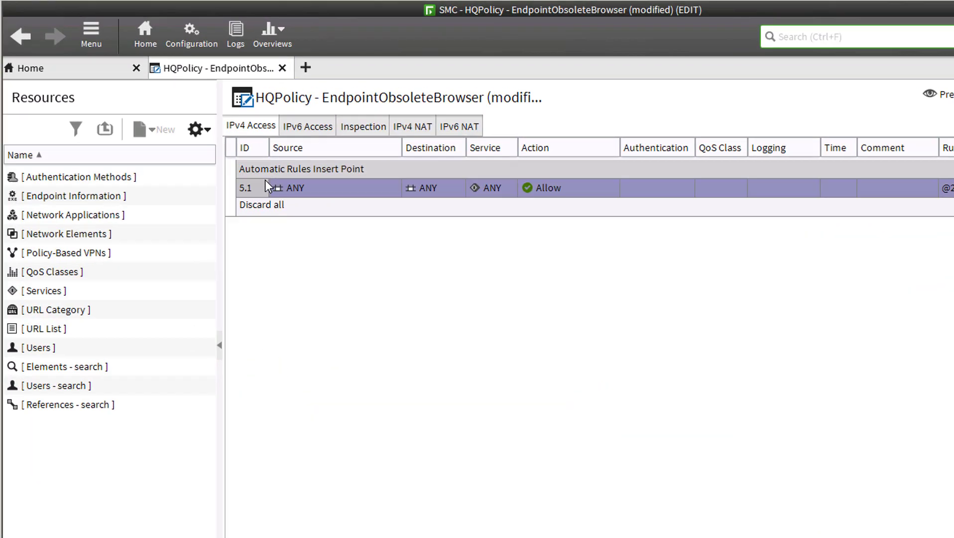
pyautogui.rightClick(209, 157)
pyautogui.click(370, 419)
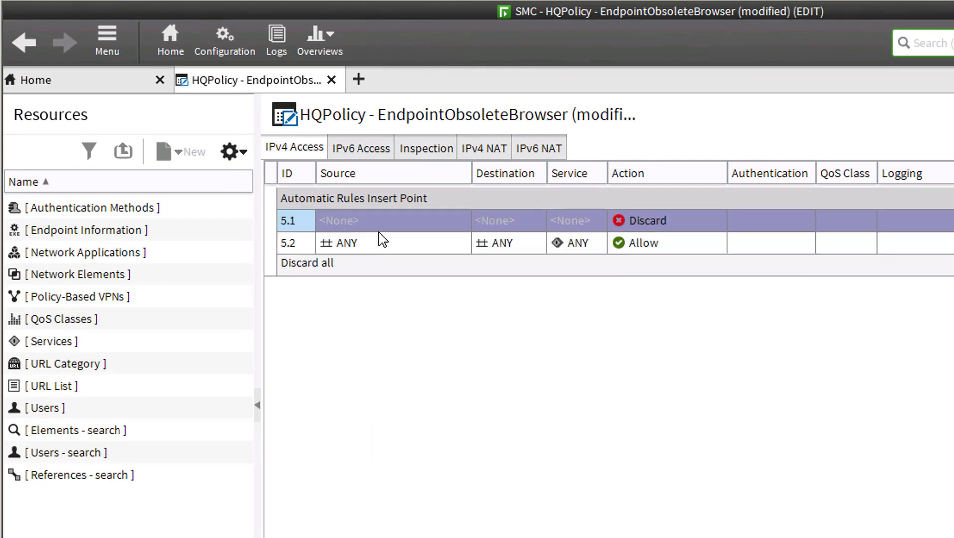
# Set the new rule's source to Obsolete Web Browsers, destination External, service HTTP
pyautogui.click(384, 225)
pyautogui.write('obso')
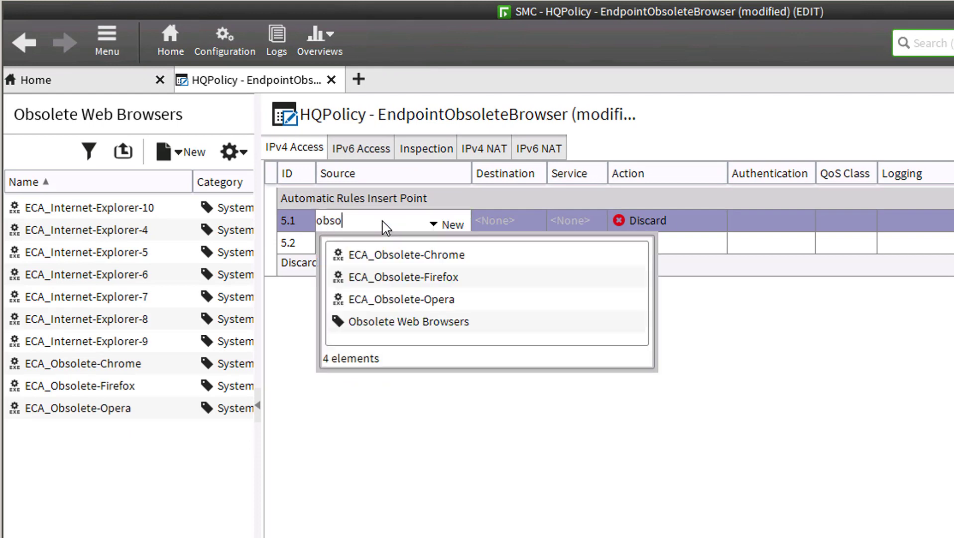
pyautogui.click(406, 324)
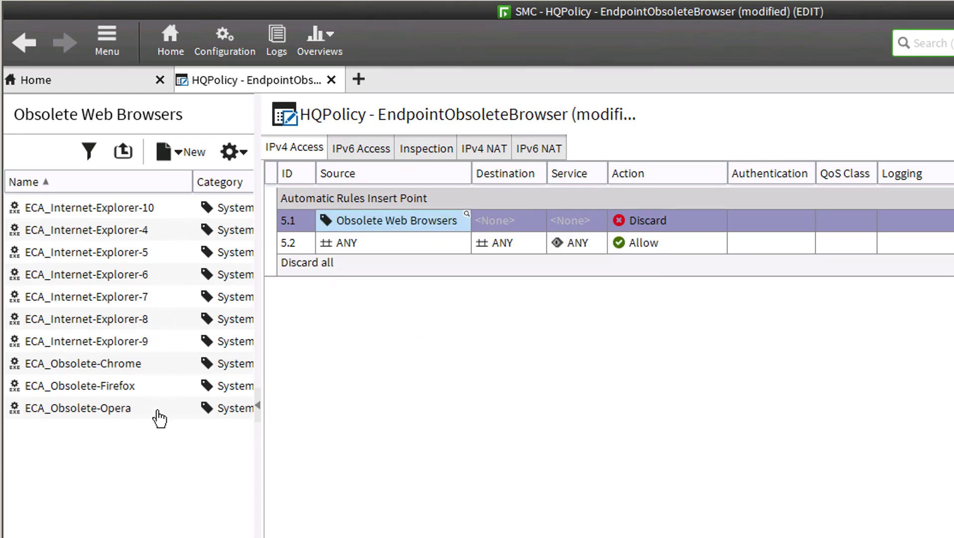
pyautogui.click(496, 221)
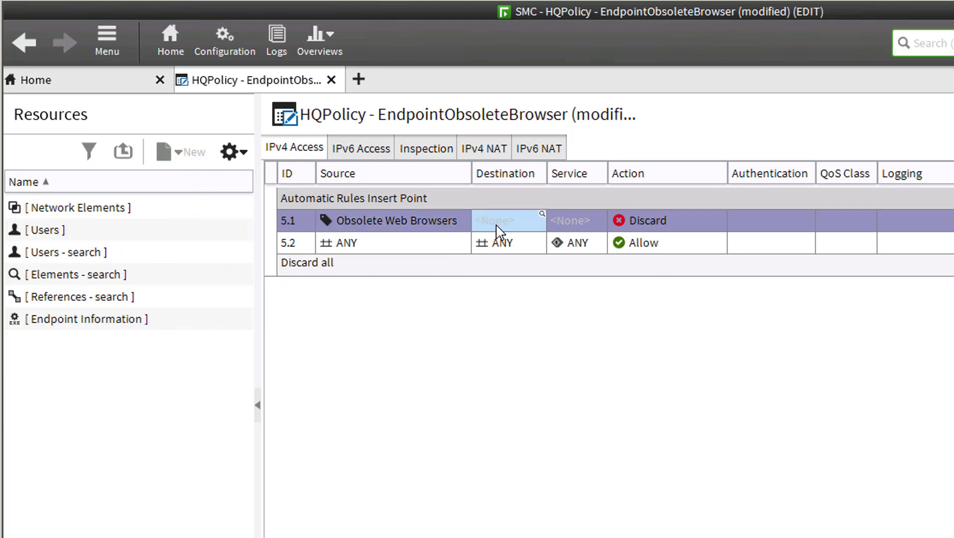
pyautogui.write('extern')
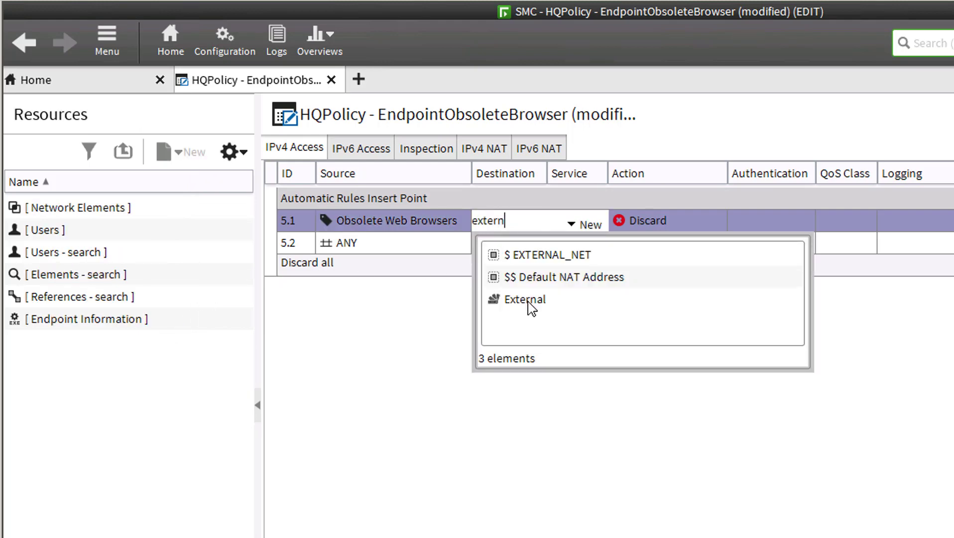
pyautogui.click(531, 299)
pyautogui.click(564, 223)
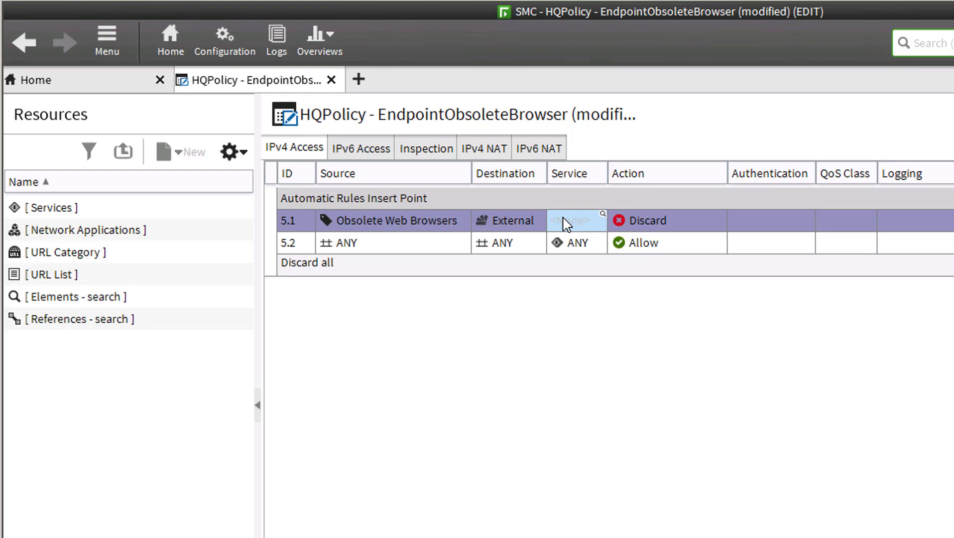
pyautogui.write('HTTP')
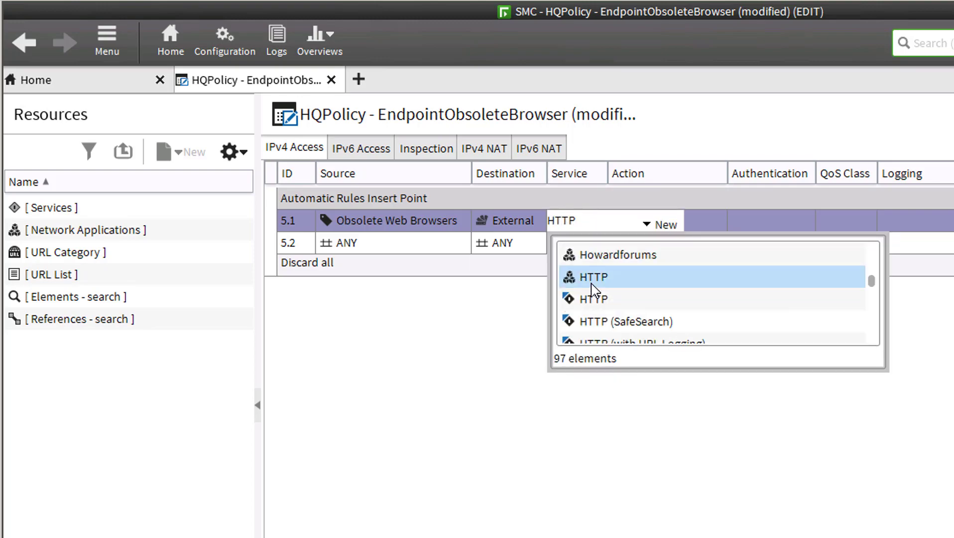
pyautogui.click(594, 288)
# Override the Discard action's response settings and select the Obsolete Browser user response
pyautogui.rightClick(684, 226)
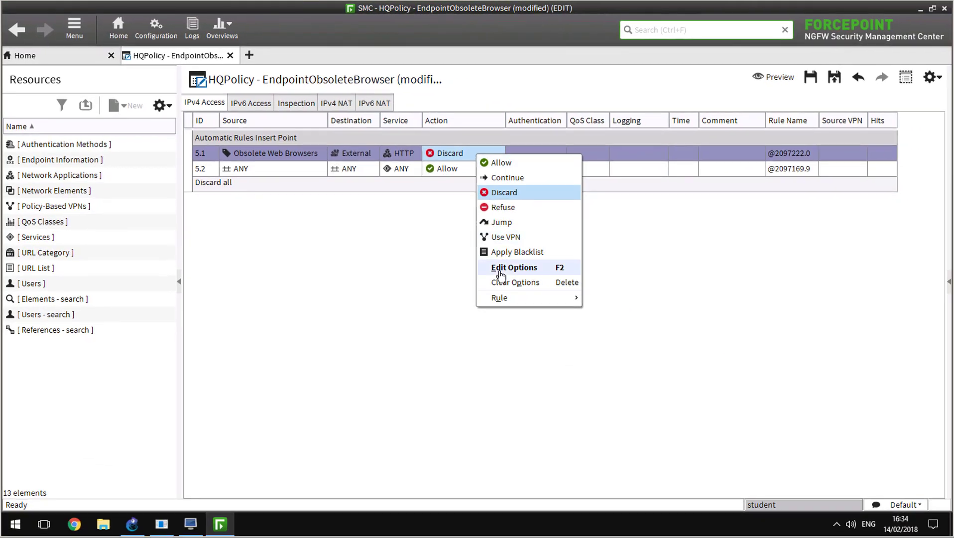
pyautogui.click(499, 274)
pyautogui.click(291, 56)
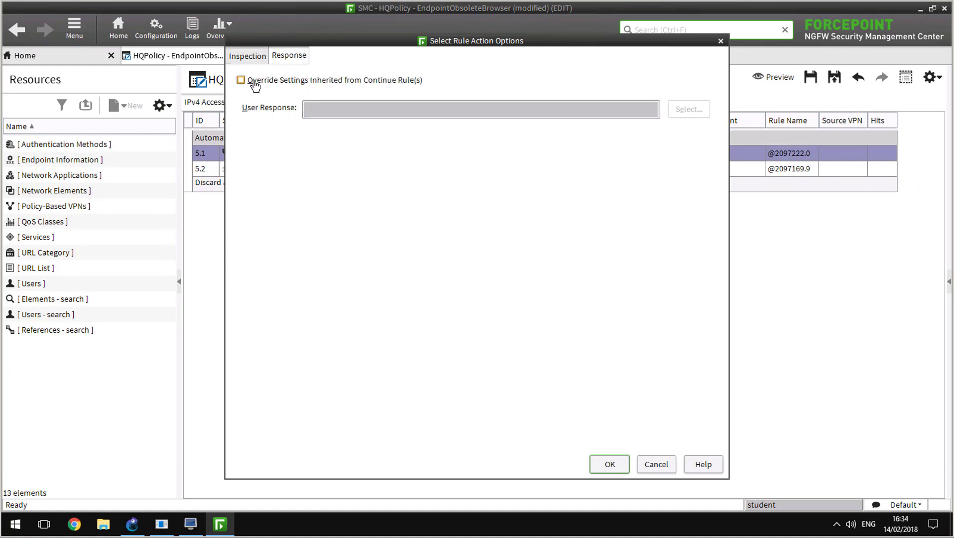
pyautogui.click(254, 84)
pyautogui.click(683, 109)
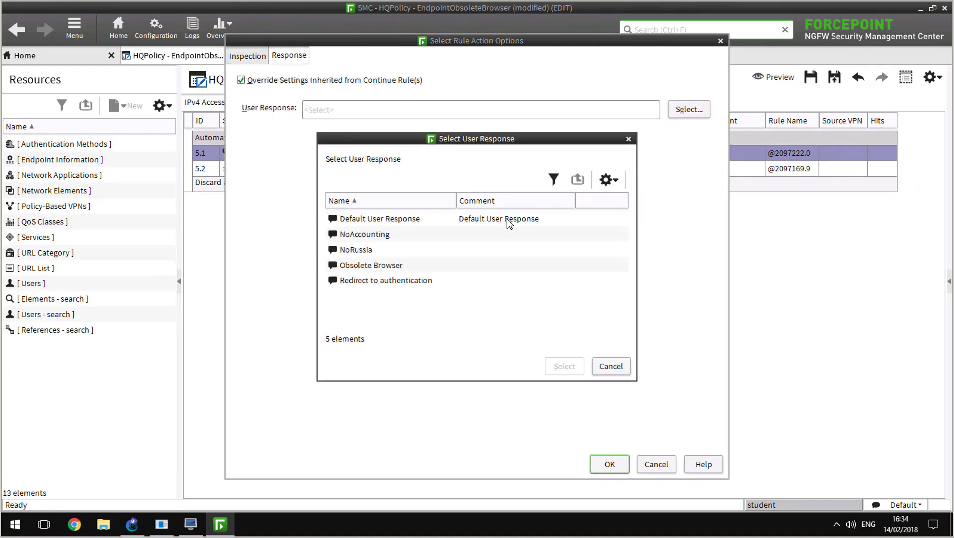
pyautogui.doubleClick(387, 266)
# Check the Obsolete Browser response's discard message, then confirm the action options
pyautogui.rightClick(388, 116)
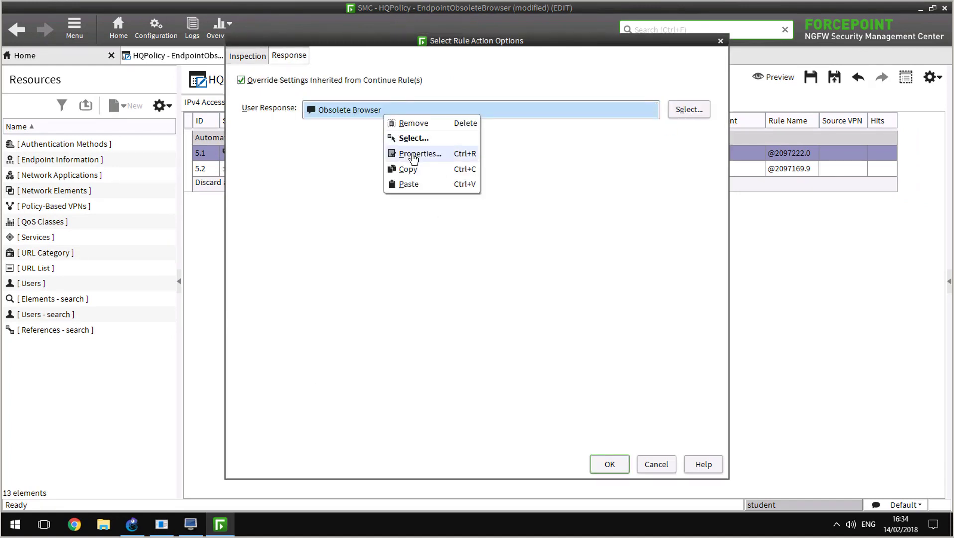
pyautogui.click(412, 154)
pyautogui.click(305, 120)
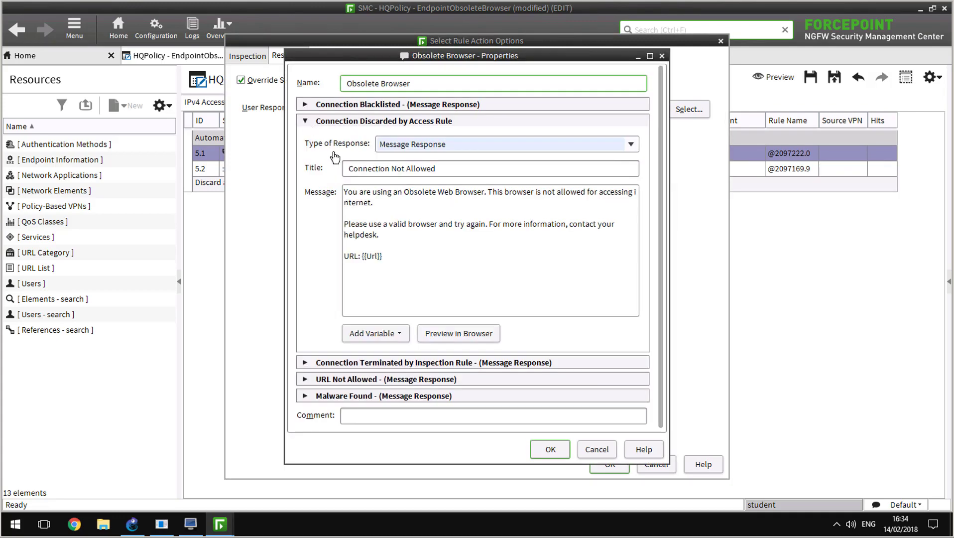
pyautogui.click(552, 451)
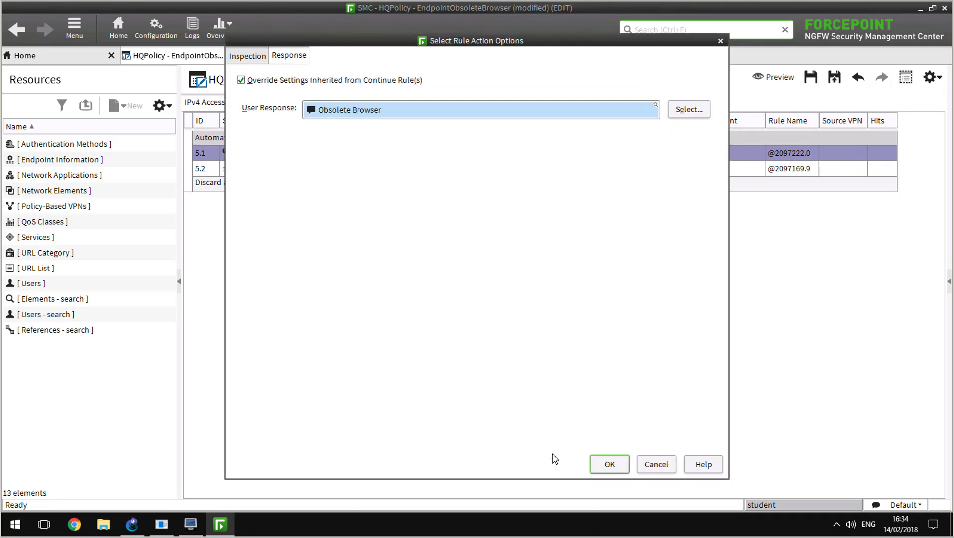
pyautogui.click(604, 464)
# Override rule 5.1's logging to Stored, then save and install the policy on HQFW
pyautogui.rightClick(629, 164)
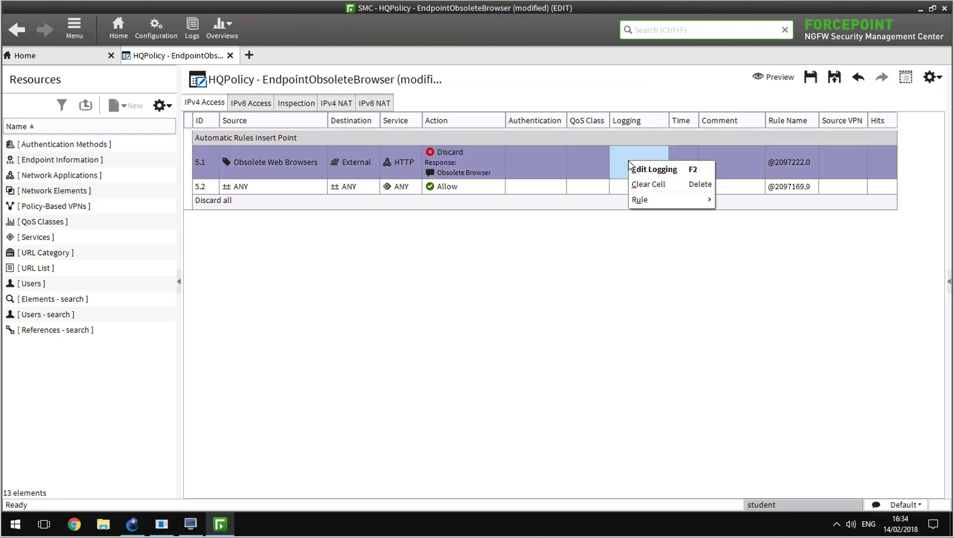
pyautogui.click(642, 170)
pyautogui.click(332, 77)
pyautogui.click(437, 106)
pyautogui.click(435, 151)
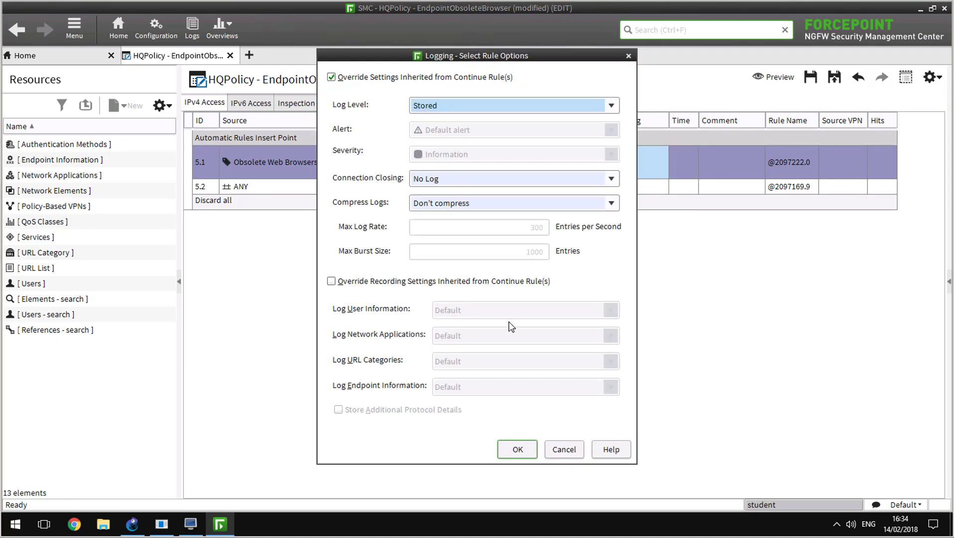
pyautogui.click(518, 450)
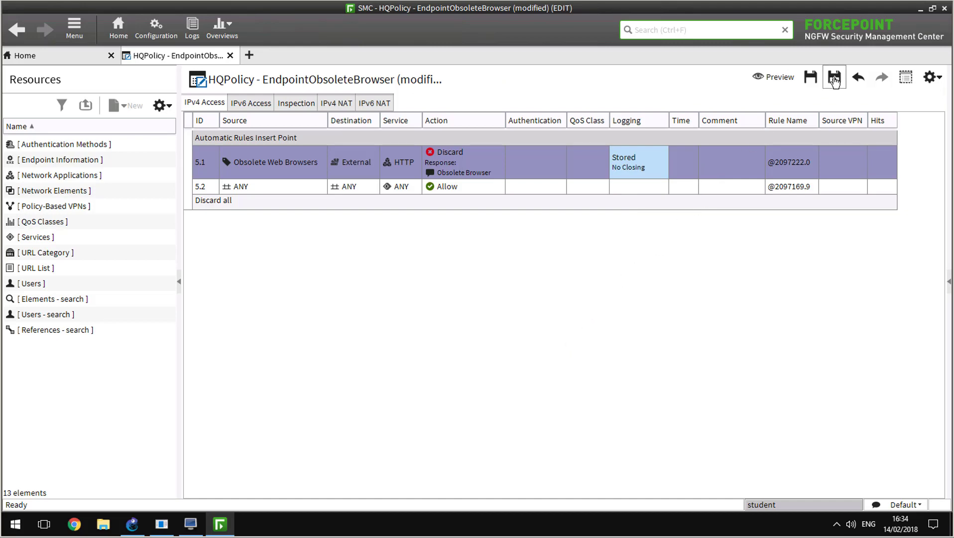
pyautogui.click(833, 78)
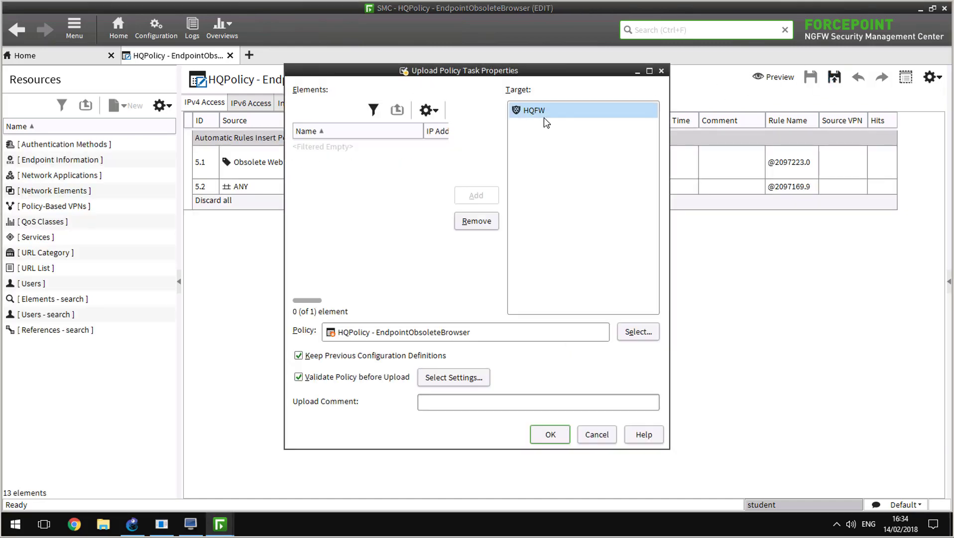
pyautogui.click(550, 434)
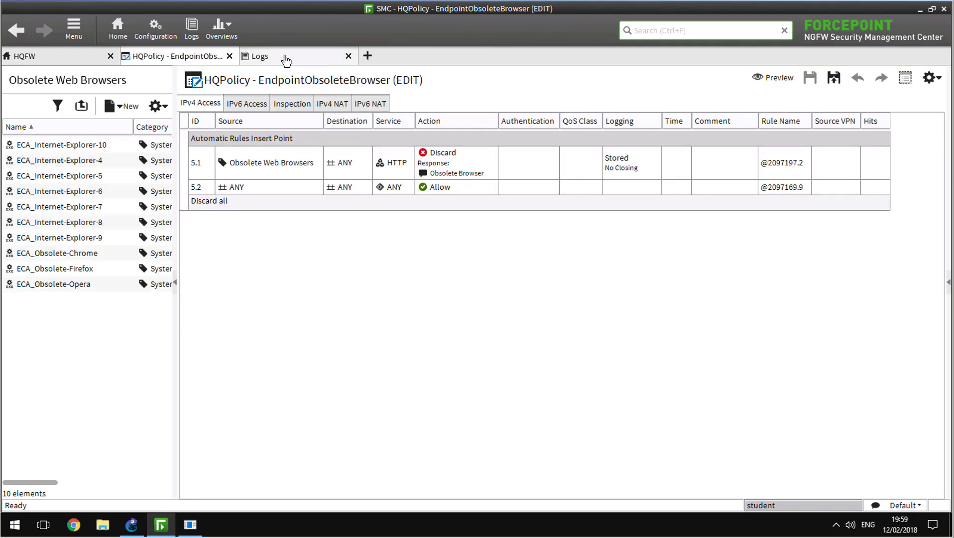
pyautogui.click(285, 58)
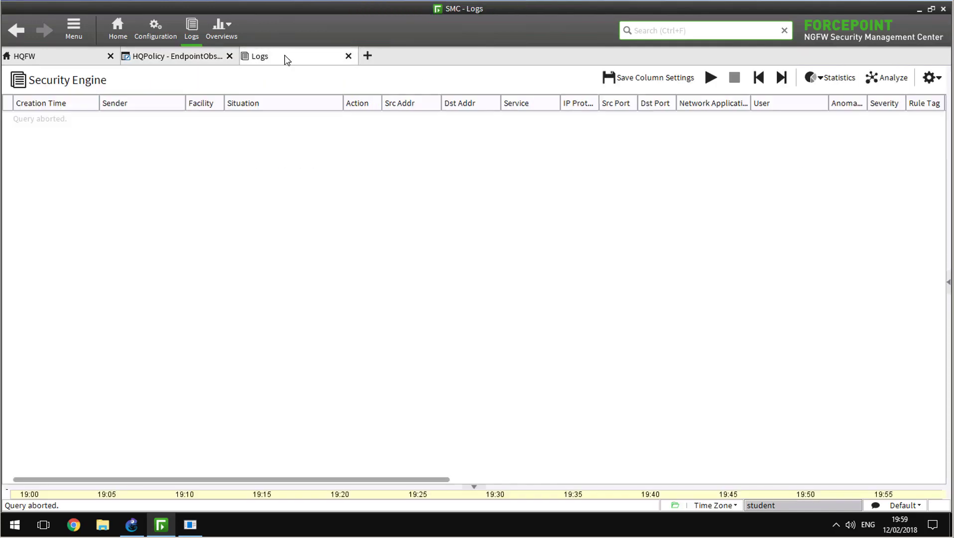
pyautogui.click(710, 78)
pyautogui.click(190, 524)
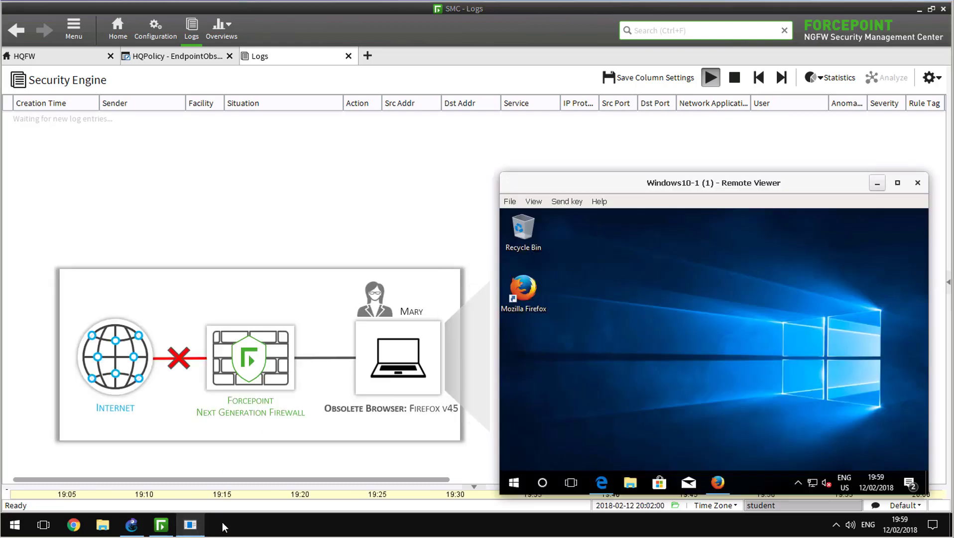
pyautogui.click(717, 484)
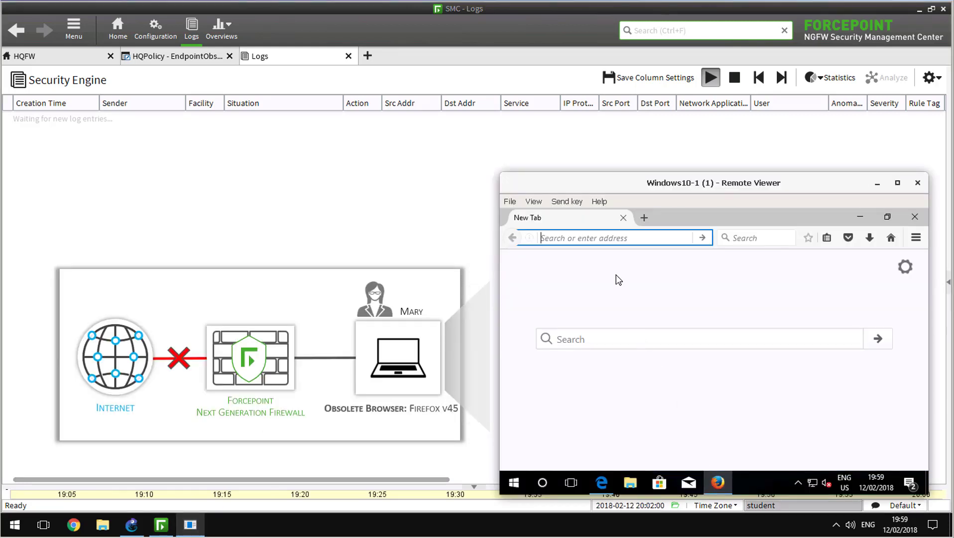
pyautogui.write('www.forcepoint.com')
pyautogui.press('Return')
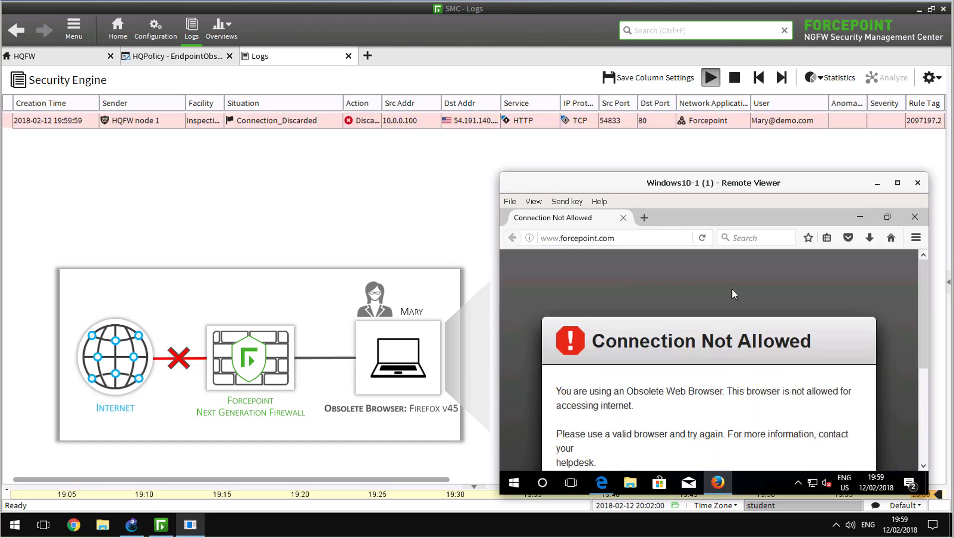
pyautogui.scroll(-2, 918, 335)
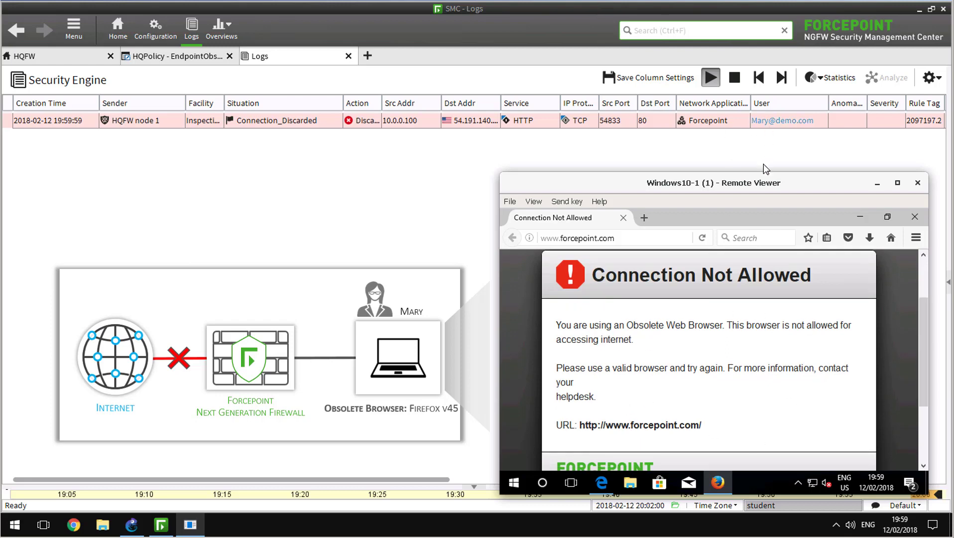
pyautogui.click(646, 217)
pyautogui.write('w')
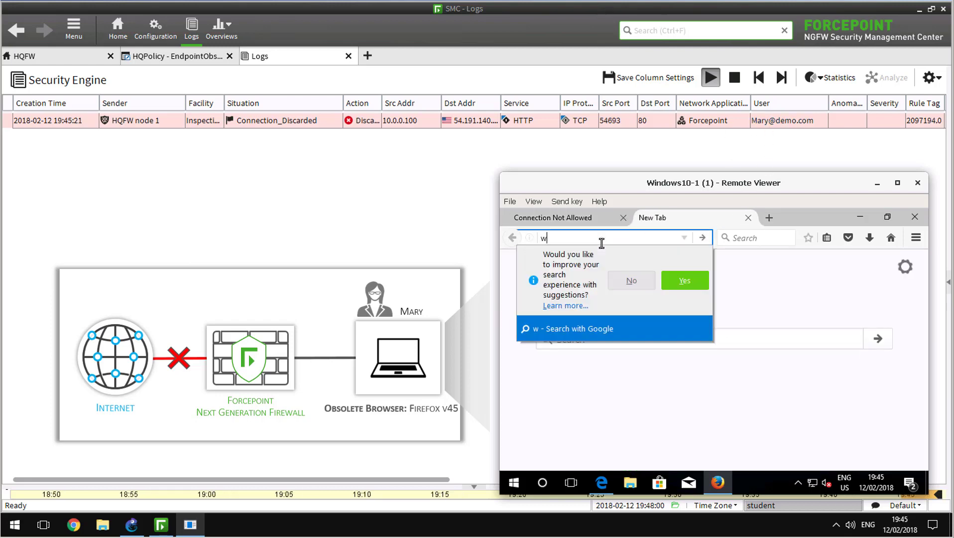
pyautogui.write('ww.google.com')
pyautogui.press('Return')
pyautogui.scroll(-2, 873, 317)
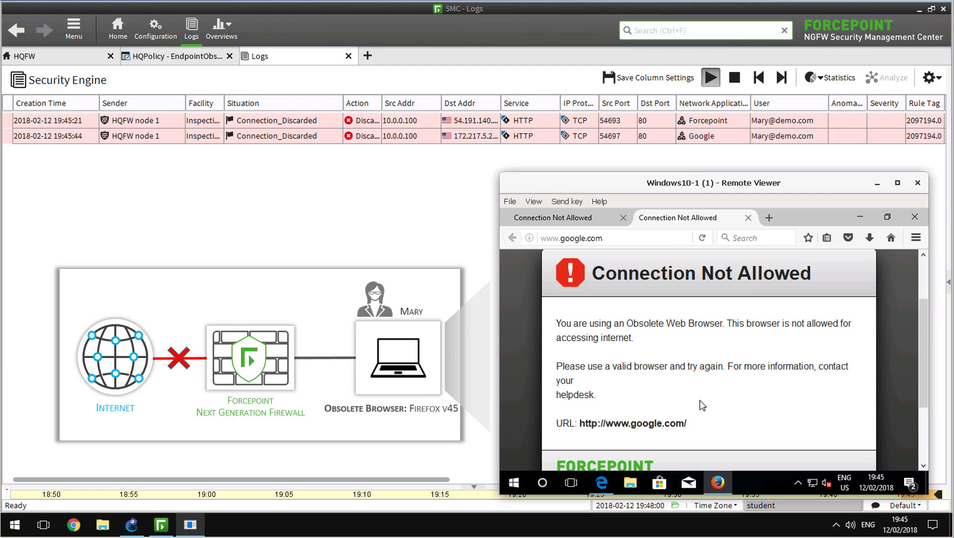
# Browse forcepoint.com and google.com in separate Edge tabs on the remote desktop
pyautogui.click(601, 483)
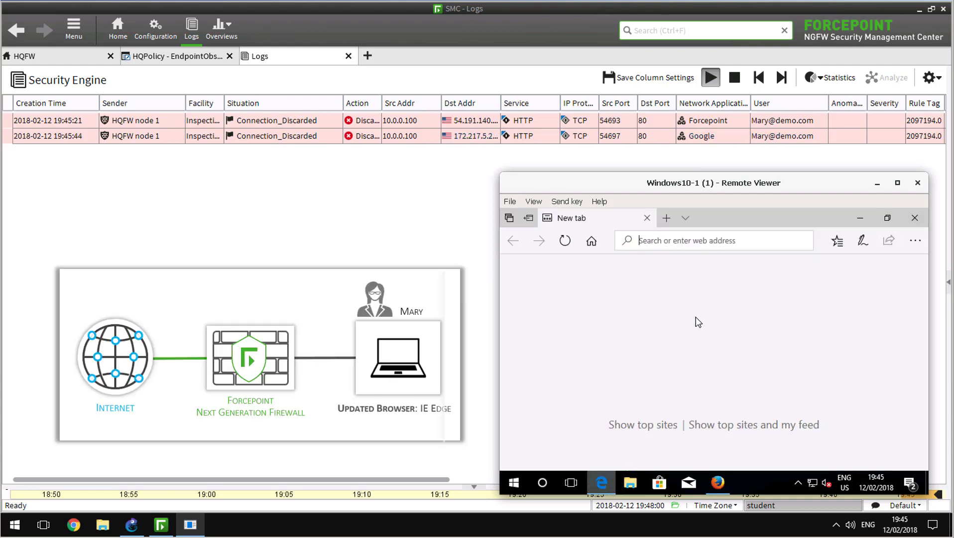
pyautogui.write('www.')
pyautogui.press('Return')
pyautogui.moveTo(926, 268); pyautogui.dragTo(923, 333)
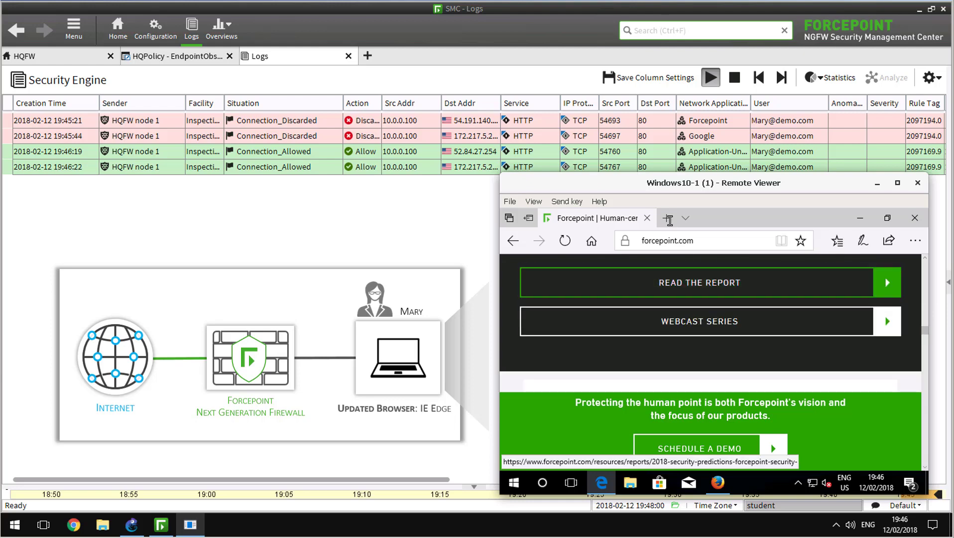
pyautogui.click(666, 218)
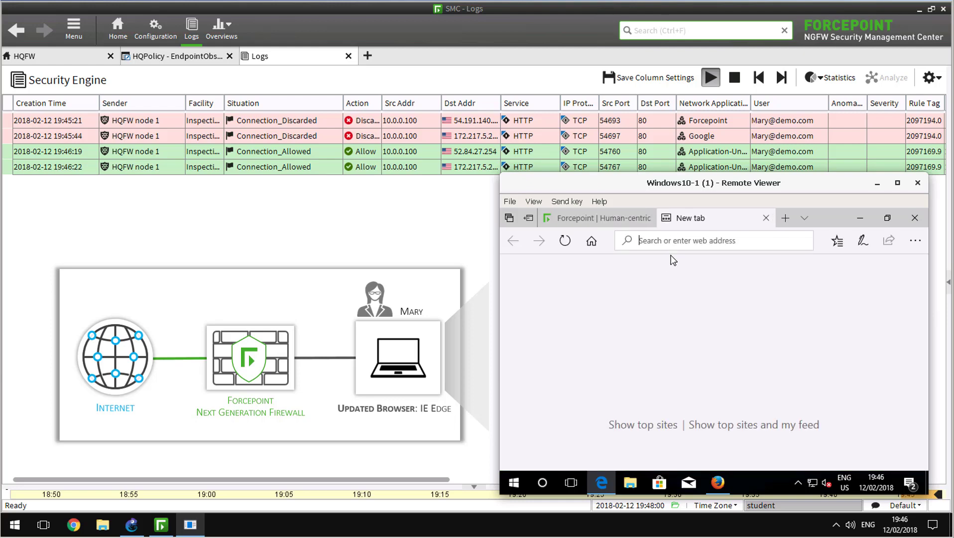
pyautogui.write('google.com/')
pyautogui.press('Return')
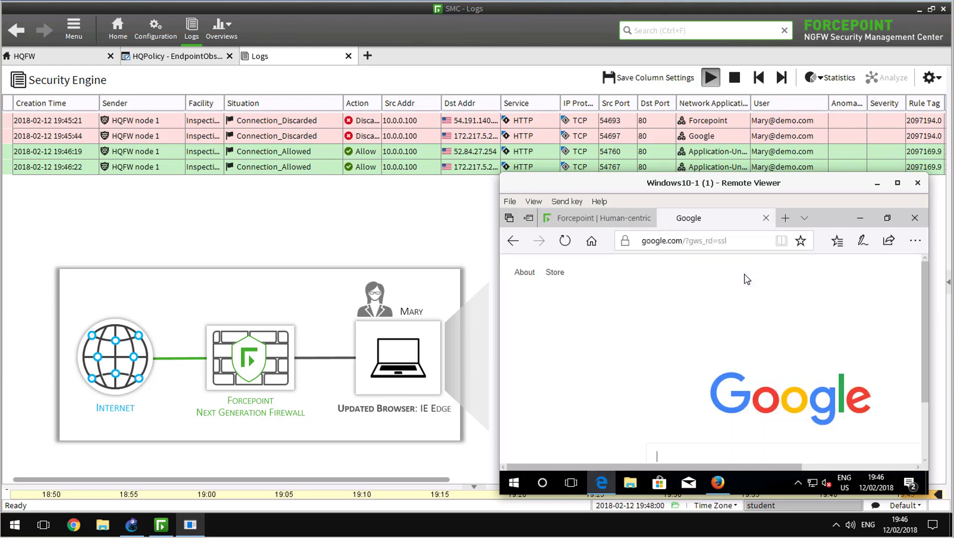
# Minimize the Remote Viewer window to reveal the live Logs view
pyautogui.click(877, 184)
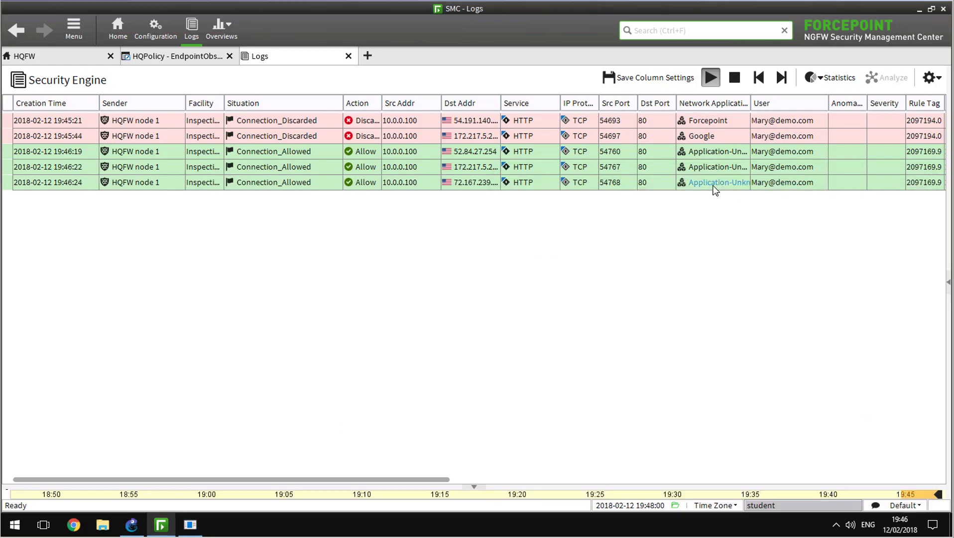